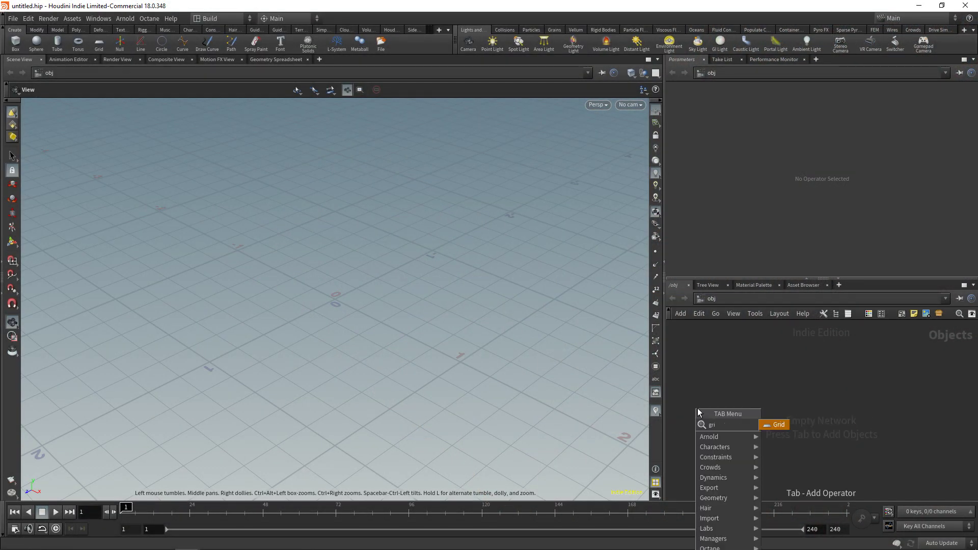
Add a Grid node from the 'geo' search and give it 100 rows and 100 columns
{"action": "type", "text": "geo"}
{"action": "key", "text": "Return"}
{"action": "left_click", "coordinate": [698, 413]}
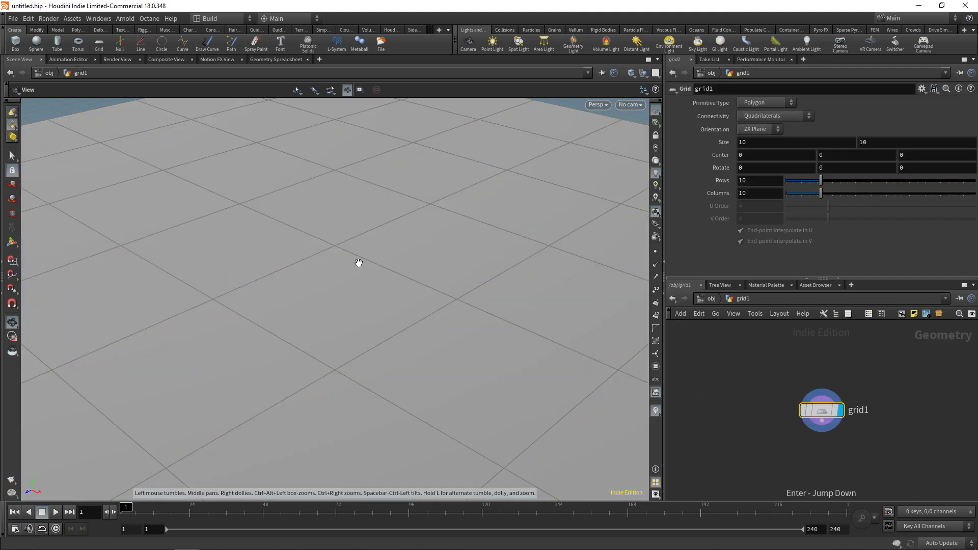
{"action": "scroll", "coordinate": [356, 262], "scroll_direction": "down", "scroll_amount": 5}
{"action": "left_click", "coordinate": [762, 181]}
{"action": "type", "text": "100"}
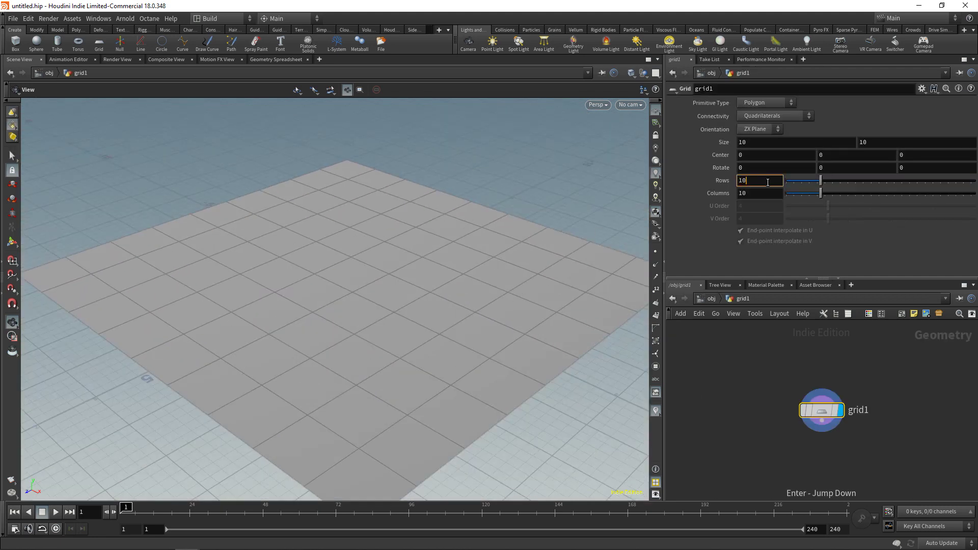
{"action": "key", "text": "Tab"}
{"action": "type", "text": "100"}
{"action": "key", "text": "Return"}
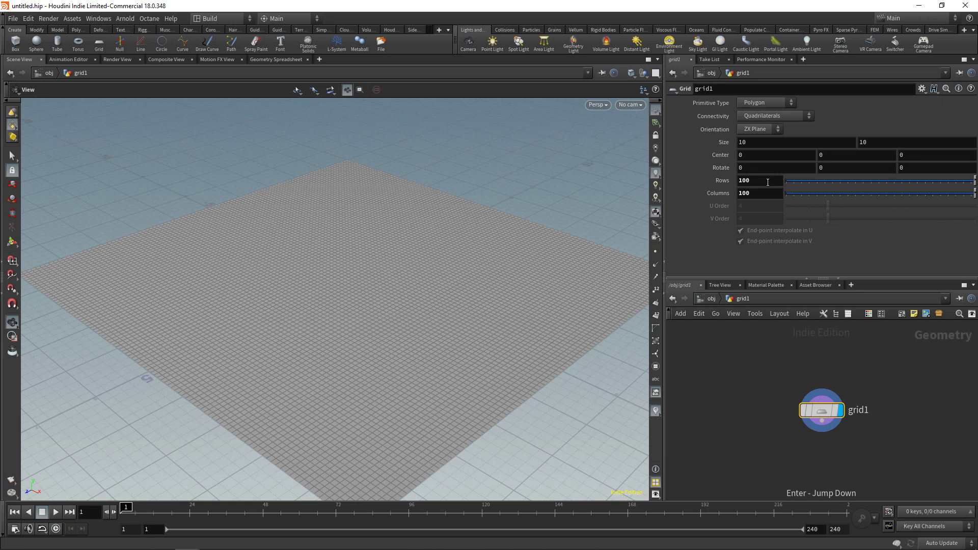
{"action": "key", "text": "Tab"}
Add a Mountain node below grid1 with Height 5 and Element Size 5
{"action": "type", "text": "moun"}
{"action": "key", "text": "Return"}
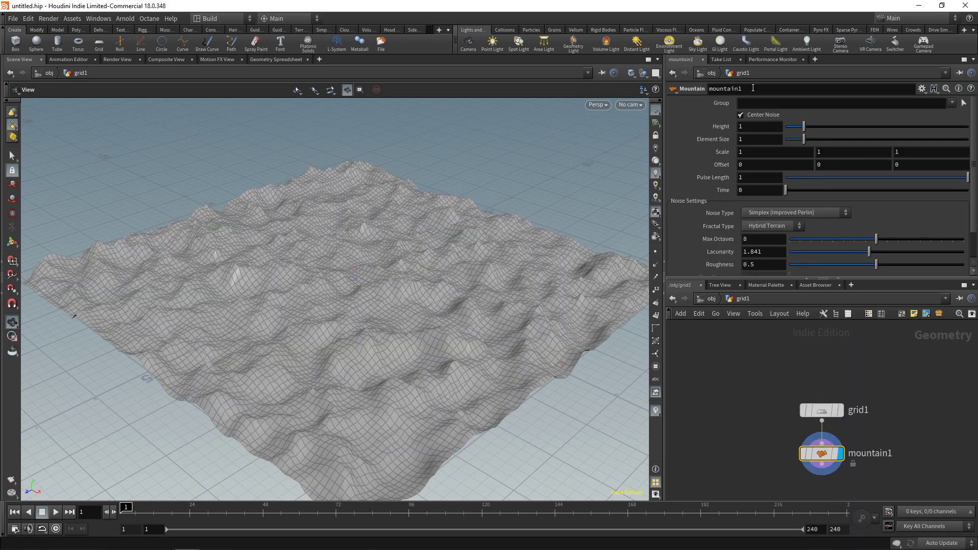
{"action": "left_click", "coordinate": [749, 127]}
{"action": "type", "text": "5"}
{"action": "key", "text": "Tab"}
{"action": "type", "text": "5"}
{"action": "key", "text": "Return"}
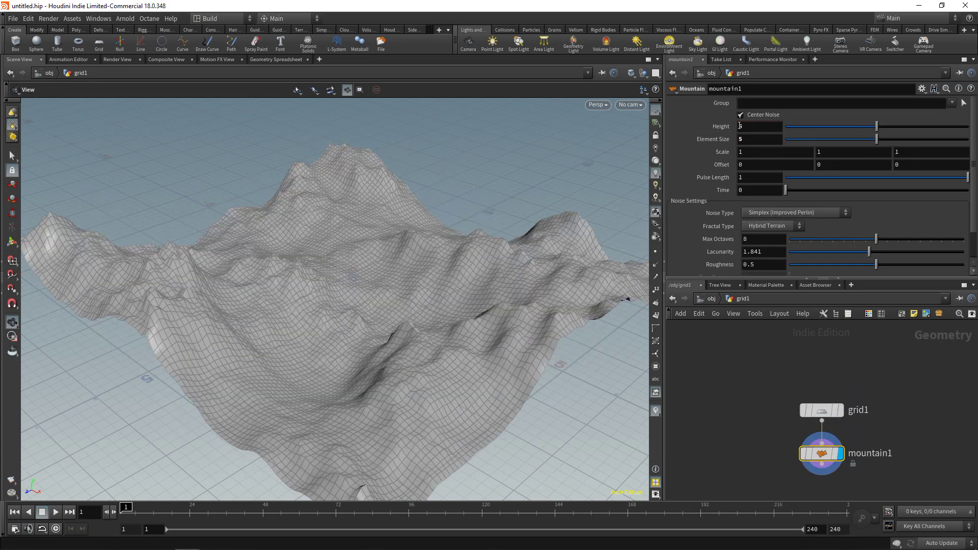
Orbit the terrain view, recentre the node network and clear the node selection
{"action": "left_click_drag", "start_coordinate": [356, 311], "coordinate": [494, 371]}
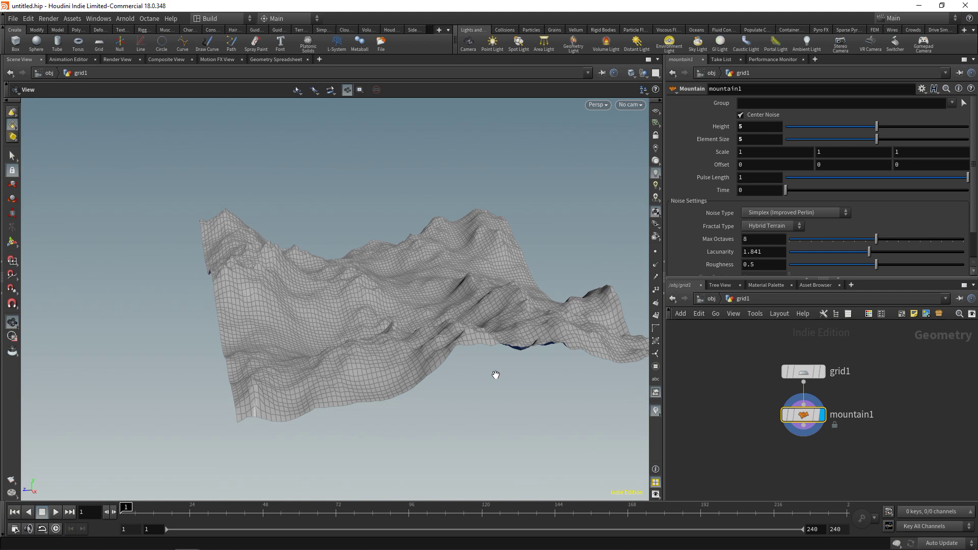
{"action": "middle_click_drag", "start_coordinate": [737, 443], "coordinate": [722, 423]}
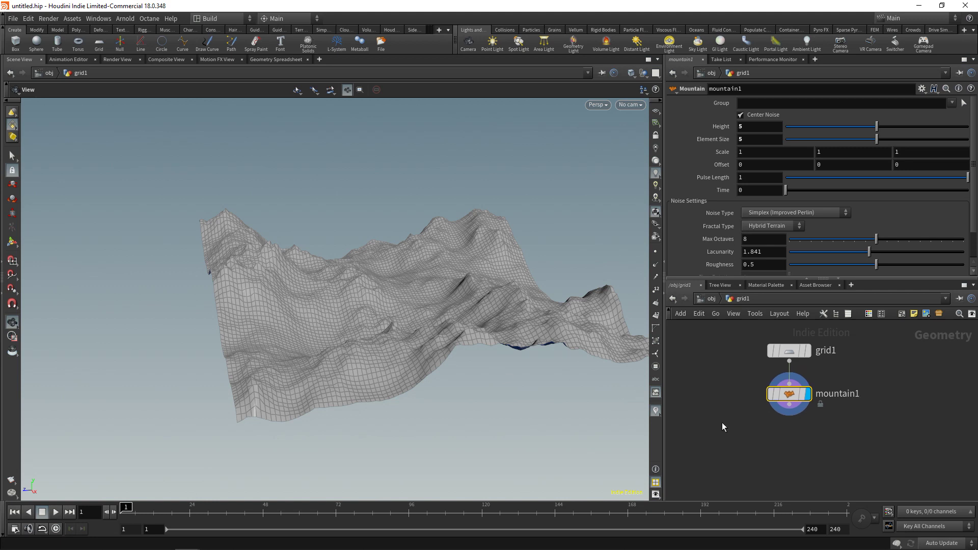
{"action": "left_click", "coordinate": [725, 431]}
Add a Measure node below mountain1 with Element Type set to Points
{"action": "key", "text": "Tab"}
{"action": "type", "text": "meas"}
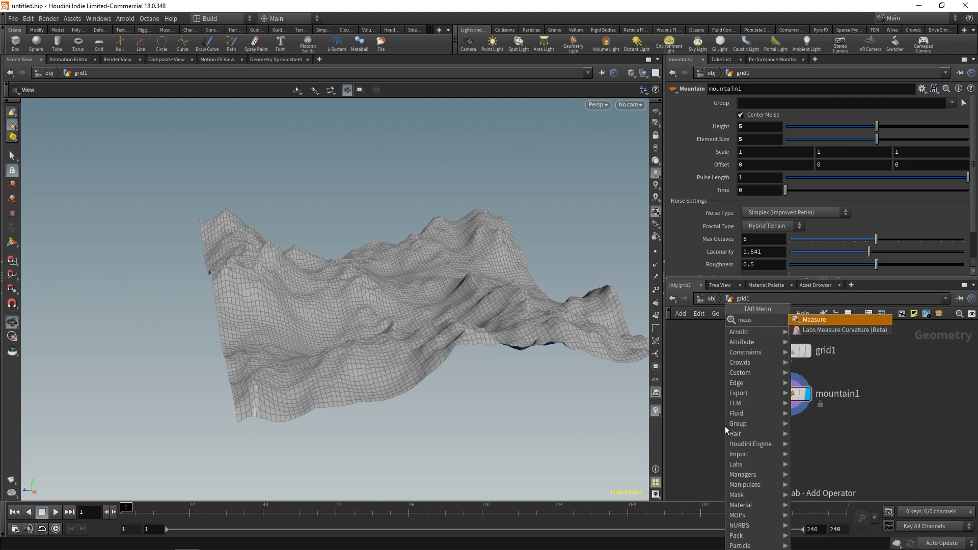
{"action": "key", "text": "Return"}
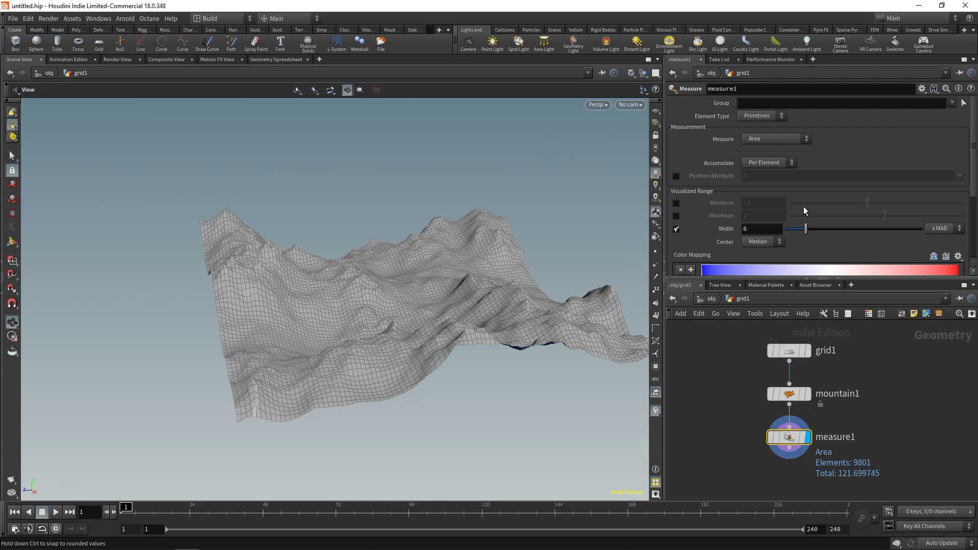
{"action": "left_click", "coordinate": [774, 118]}
{"action": "left_click", "coordinate": [770, 127]}
Make the measure compute the Gradient of P's Y component and display it on the terrain
{"action": "left_click", "coordinate": [774, 138]}
{"action": "left_click", "coordinate": [773, 197]}
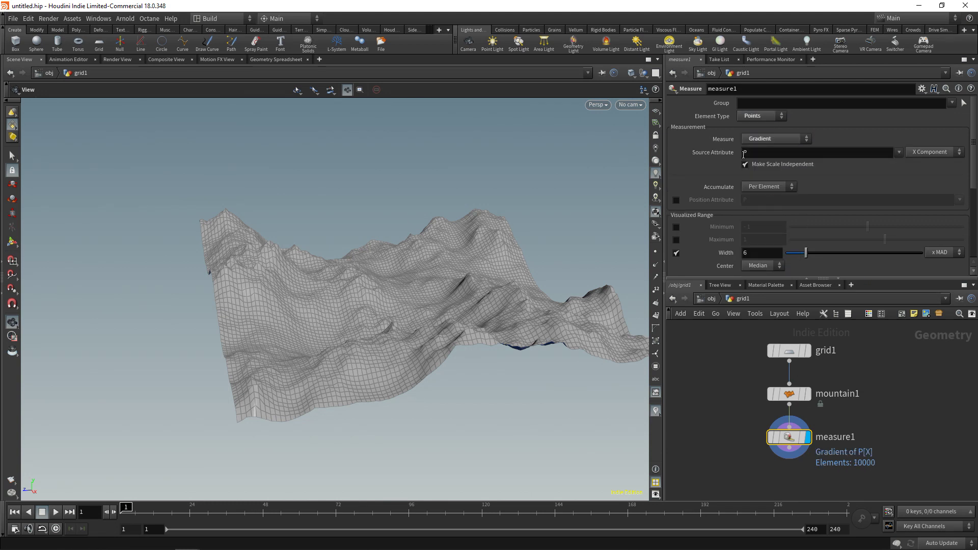
{"action": "left_click", "coordinate": [930, 153]}
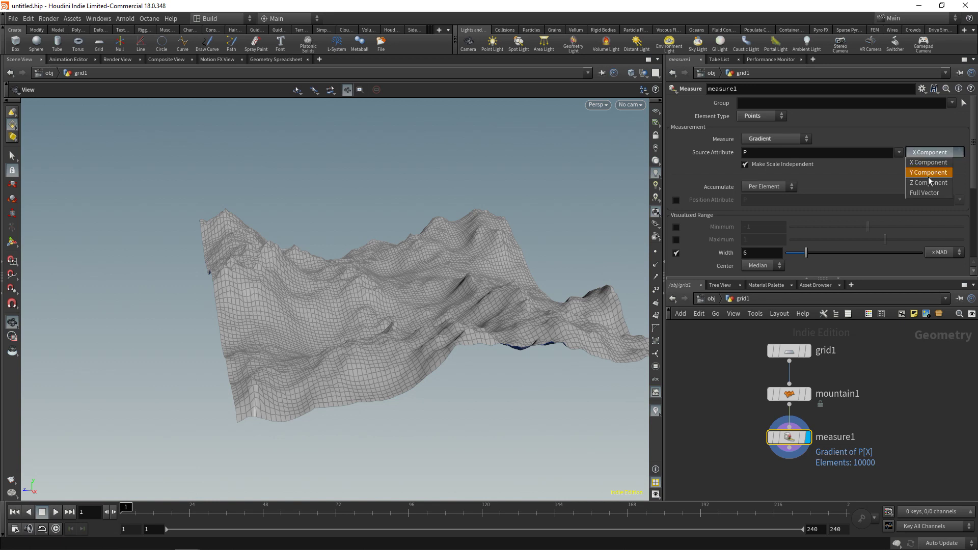
{"action": "left_click", "coordinate": [928, 173]}
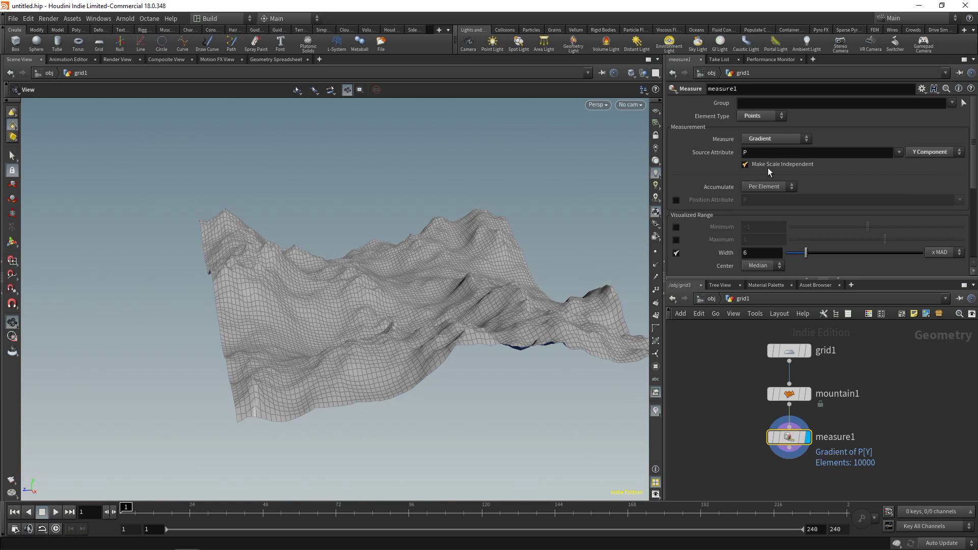
{"action": "left_click", "coordinate": [12, 243]}
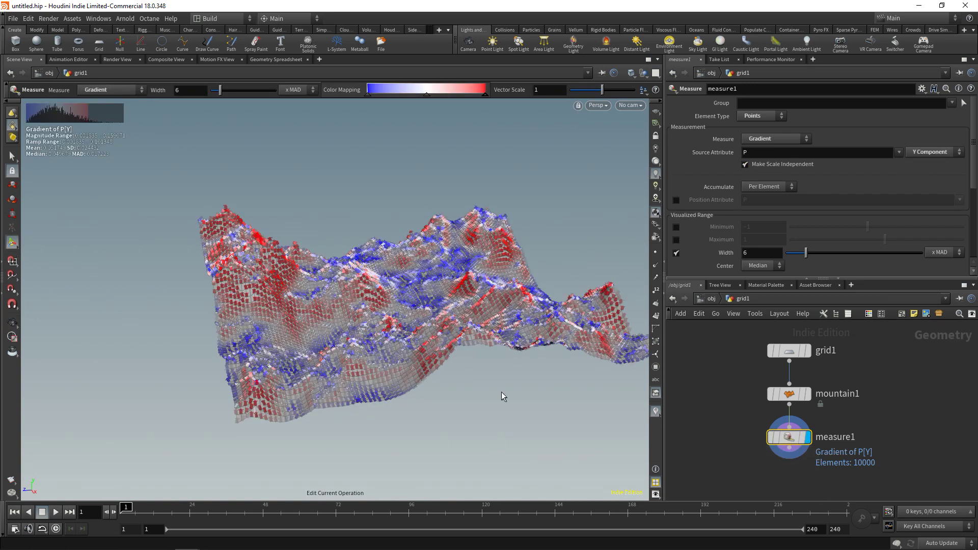
{"action": "key", "text": "Escape"}
{"action": "left_click_drag", "start_coordinate": [394, 346], "coordinate": [428, 378]}
{"action": "scroll", "coordinate": [387, 353], "scroll_direction": "up", "scroll_amount": 5}
{"action": "key", "text": "Return"}
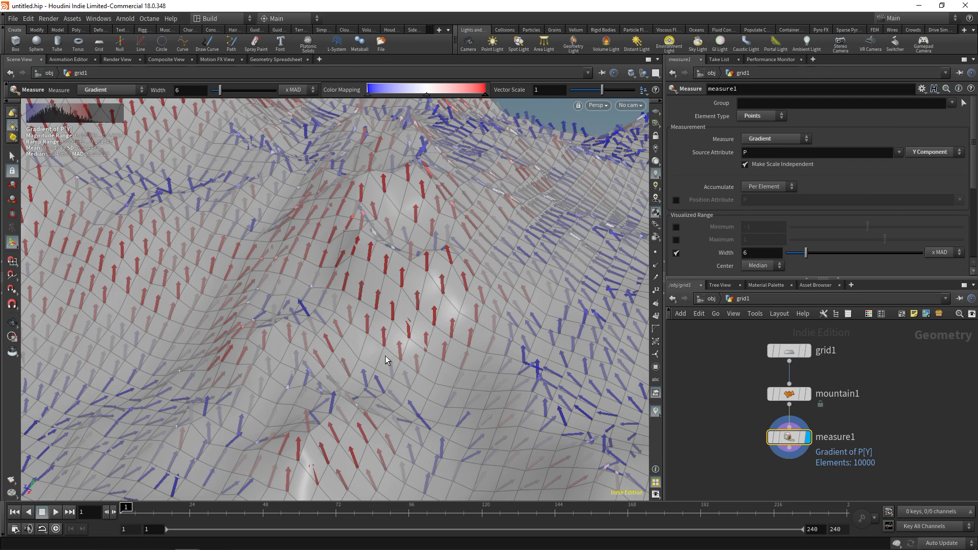
{"action": "left_click_drag", "start_coordinate": [434, 369], "coordinate": [432, 371]}
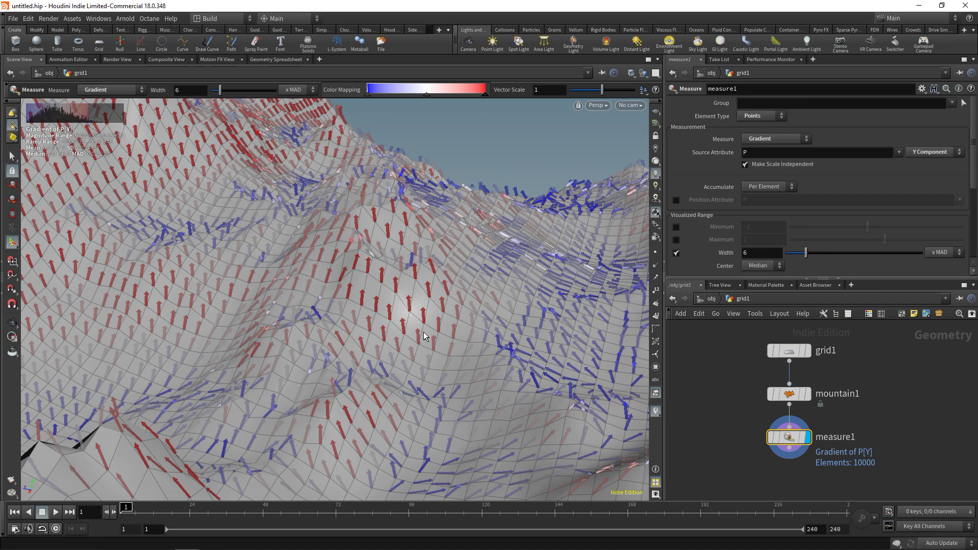
{"action": "key", "text": "Escape"}
{"action": "left_click_drag", "start_coordinate": [422, 270], "coordinate": [440, 384]}
{"action": "key", "text": "Return"}
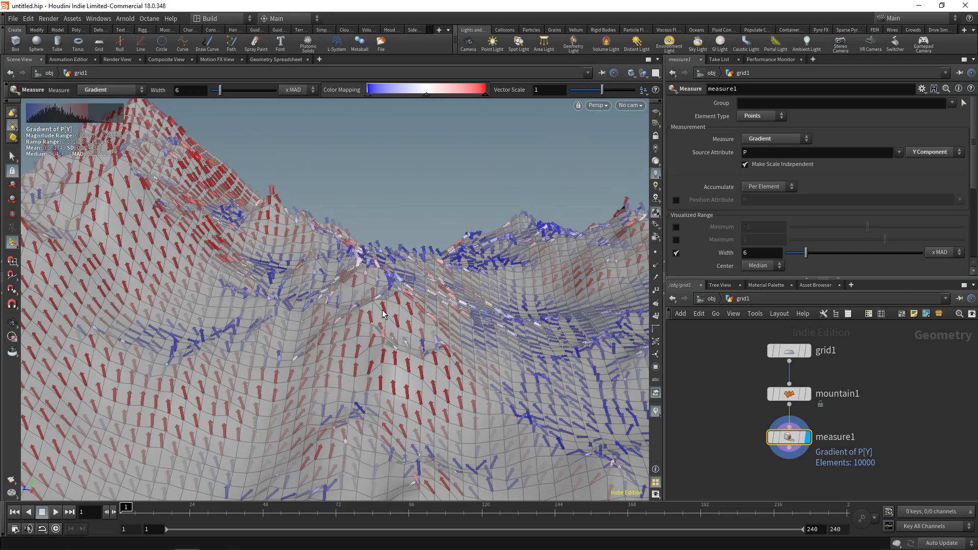
{"action": "key", "text": "alt+Tab"}
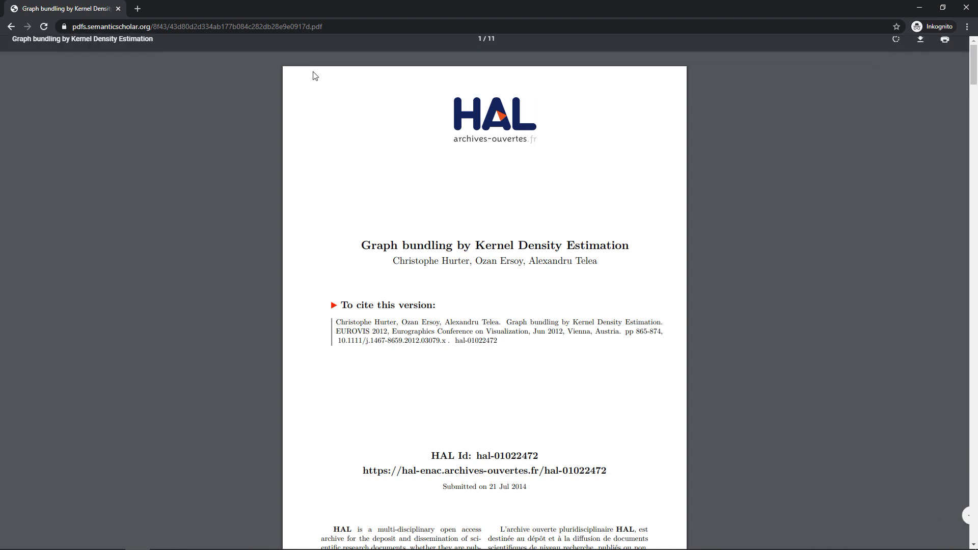
Scroll the KDE graph bundling paper to the page with Figures 1–3
{"action": "scroll", "coordinate": [718, 342], "scroll_direction": "down", "scroll_amount": 20}
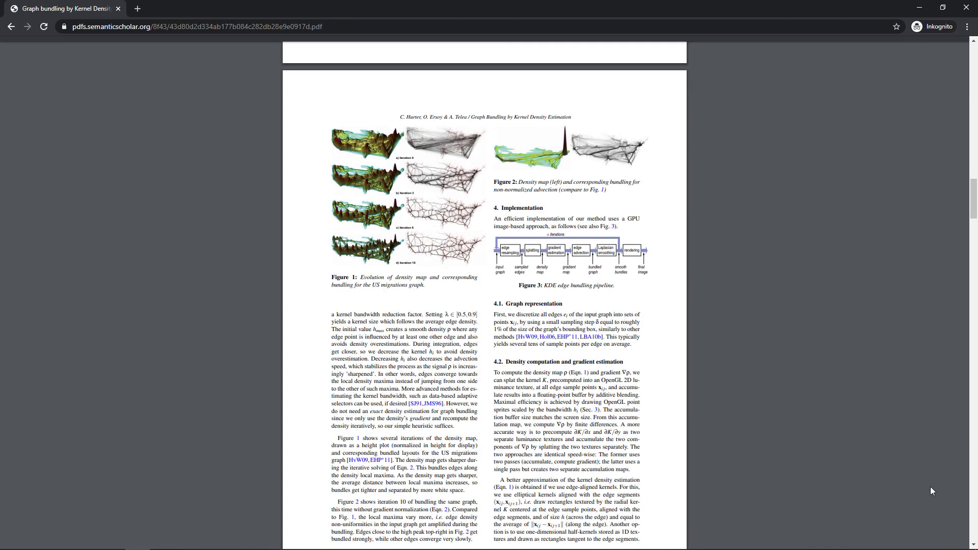
{"action": "scroll", "coordinate": [253, 311], "scroll_direction": "up", "scroll_amount": 5, "text": "ctrl"}
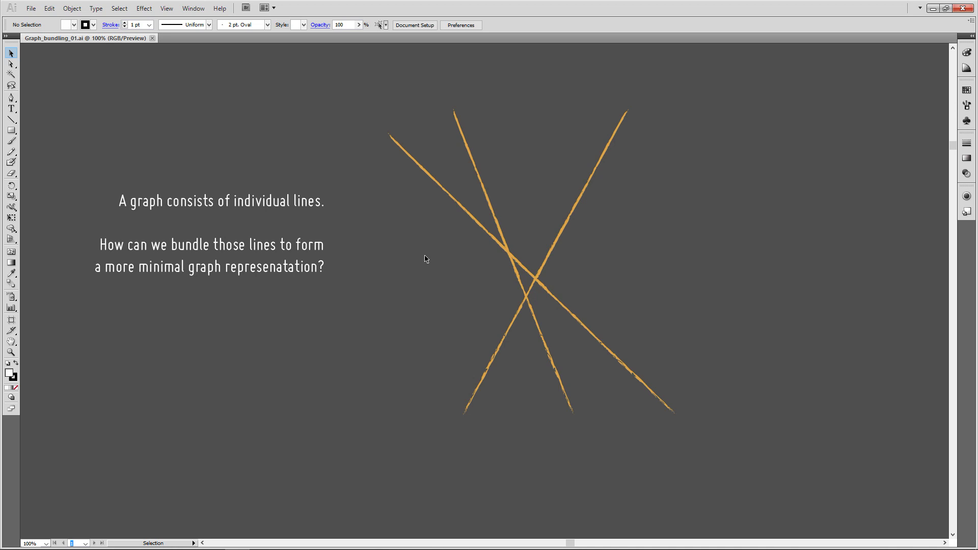
Advance to the artboard where one line's crossed grid cells are shaded grey
{"action": "key", "text": "shift+Page_Down"}
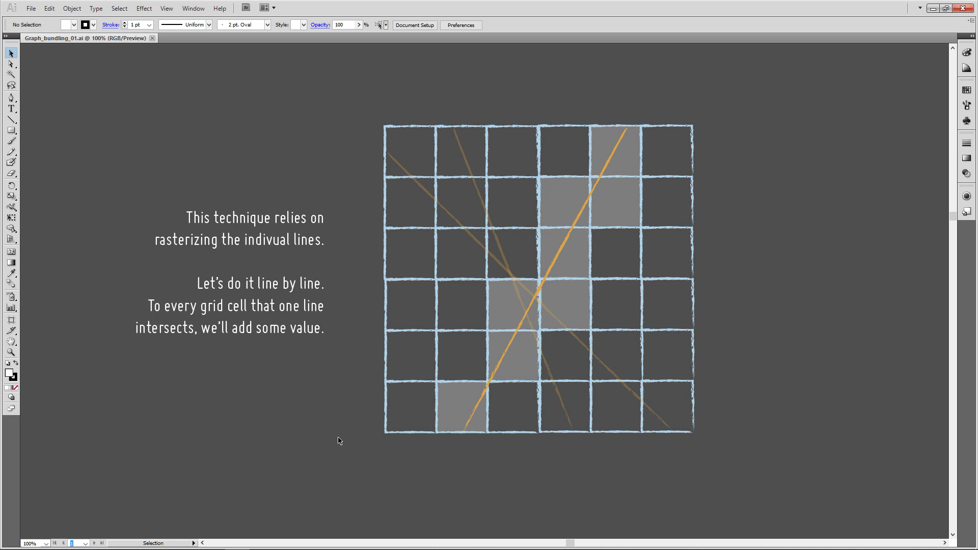
Scroll down to the slide showing the blurred, spread-out grid values
{"action": "scroll", "coordinate": [326, 430], "scroll_direction": "down", "scroll_amount": 5}
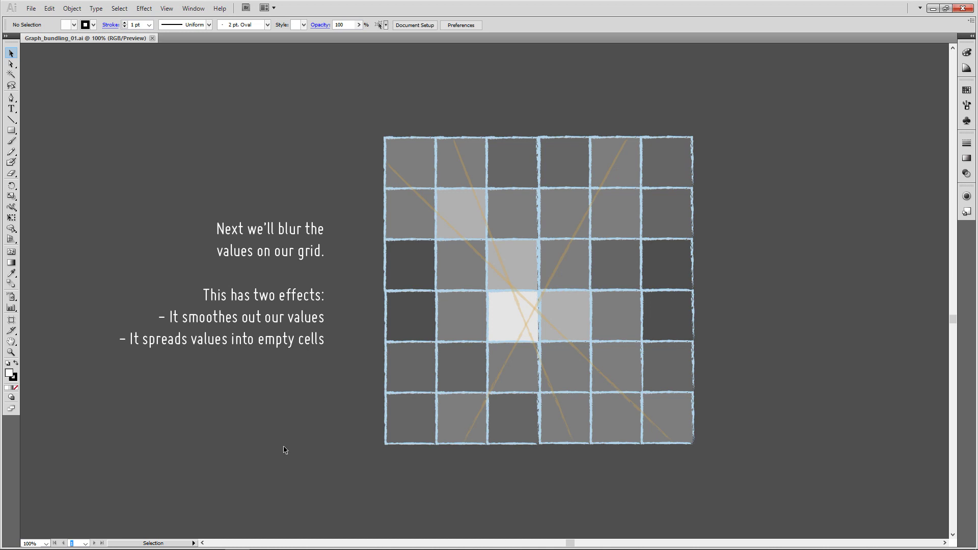
Scroll through the gradient-arrow and advection slides to the final line-smoothing slide
{"action": "scroll", "coordinate": [285, 449], "scroll_direction": "down", "scroll_amount": 10}
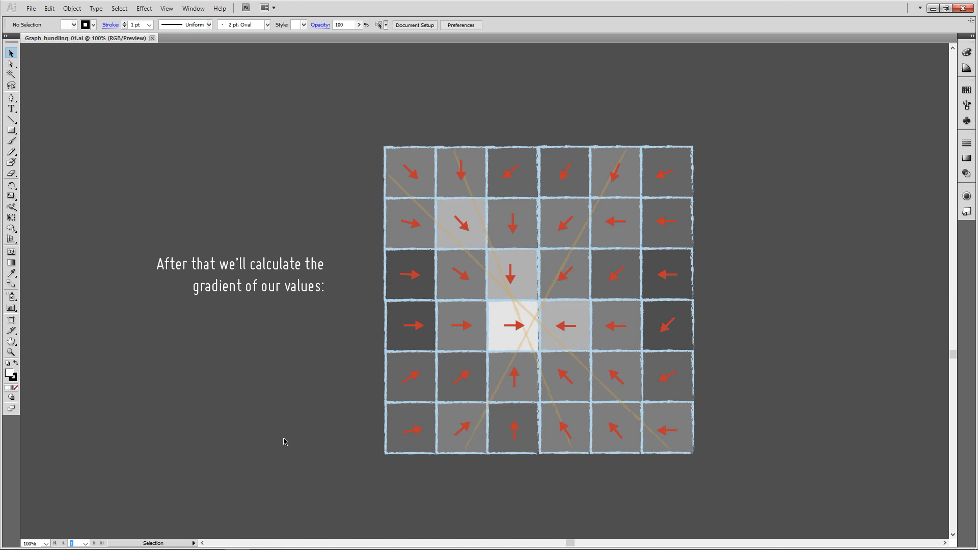
{"action": "scroll", "coordinate": [284, 442], "scroll_direction": "down", "scroll_amount": 5}
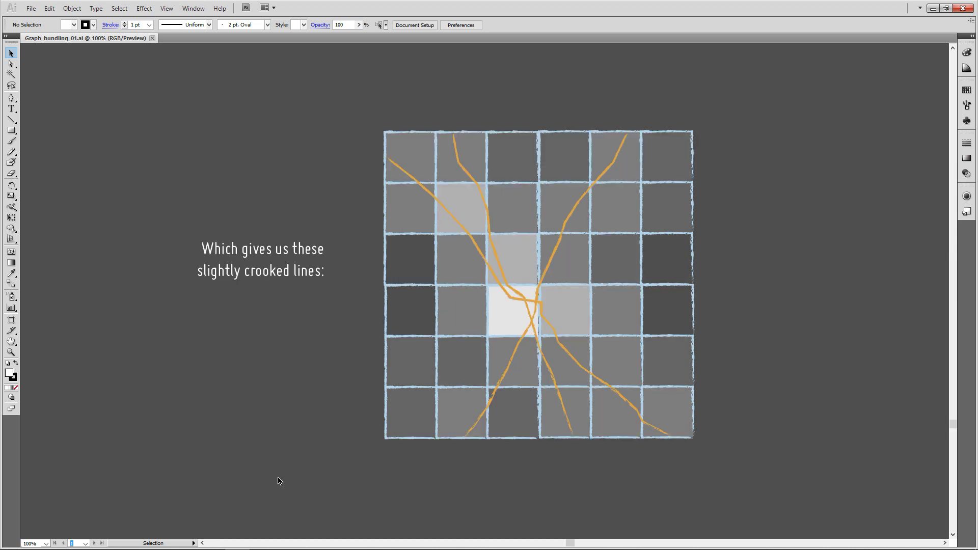
{"action": "scroll", "coordinate": [246, 460], "scroll_direction": "down", "scroll_amount": 8}
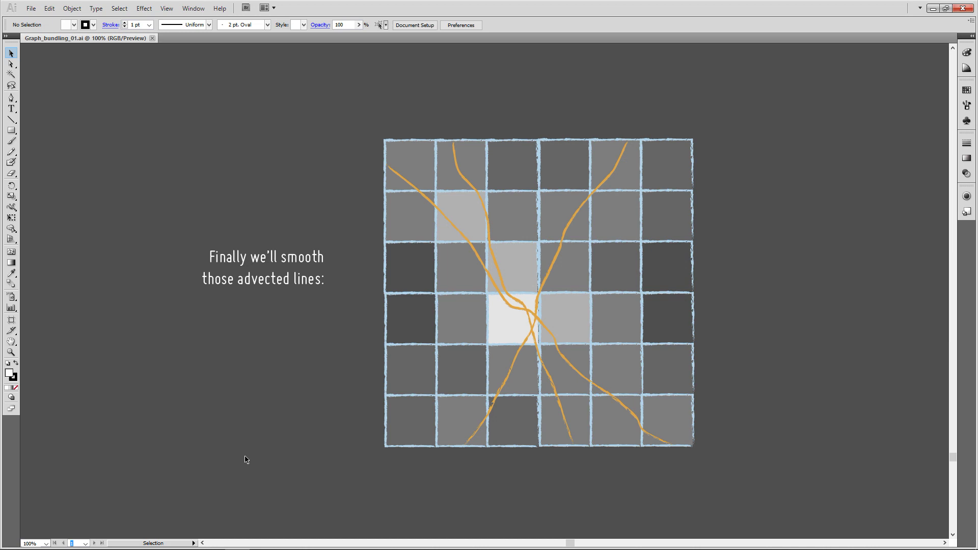